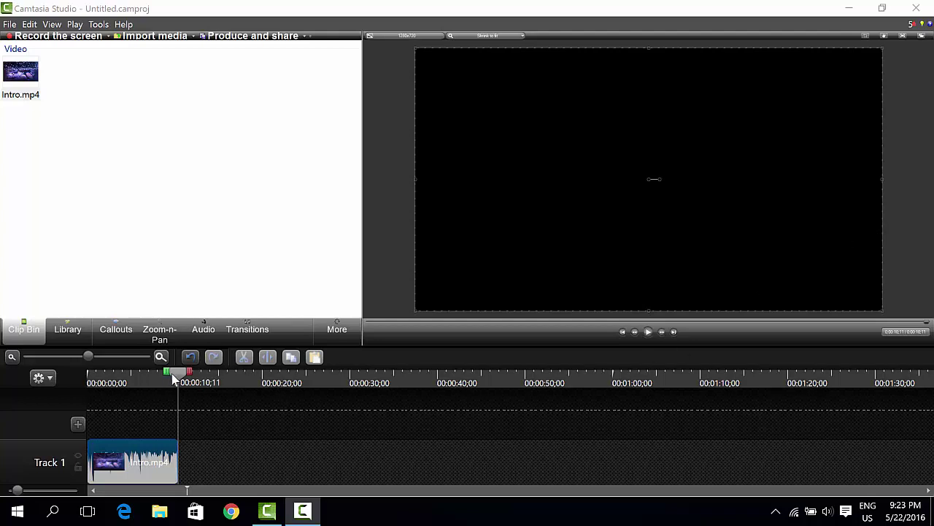
Preview the intro clip, scrubbing and playing from the start and from around six seconds
{"action": "mouse_move", "coordinate": [157, 374]}
{"action": "left_mouse_down"}
{"action": "mouse_move", "coordinate": [71, 388]}
{"action": "mouse_move", "coordinate": [145, 383]}
{"action": "left_mouse_up"}
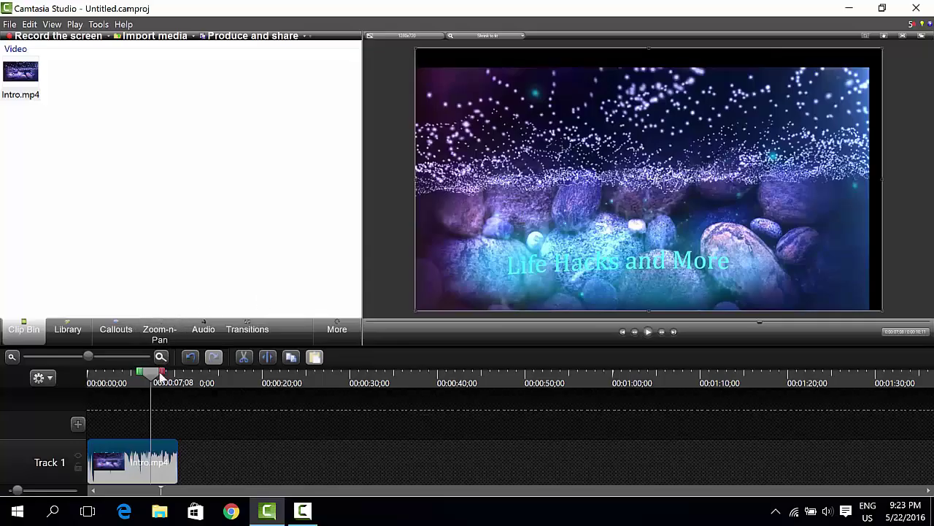
{"action": "left_click_drag", "start_coordinate": [155, 381], "coordinate": [81, 383]}
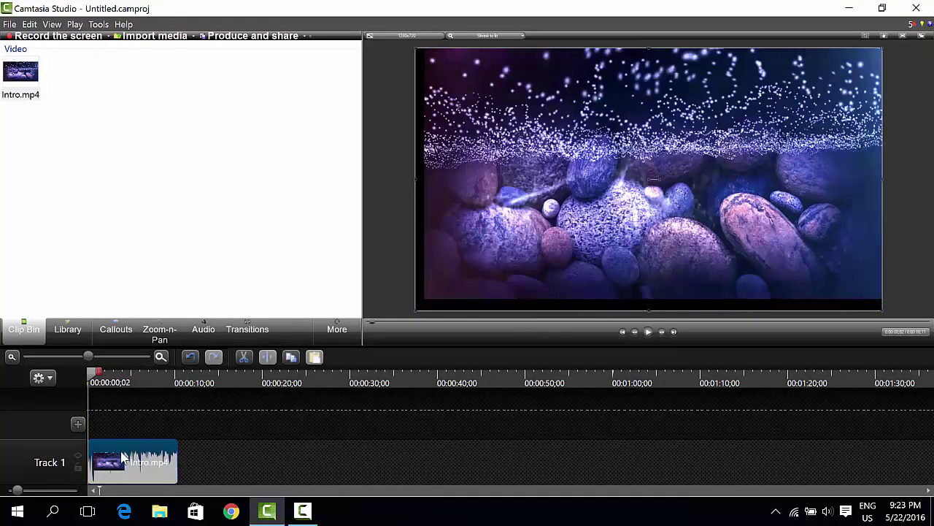
{"action": "left_click", "coordinate": [649, 332]}
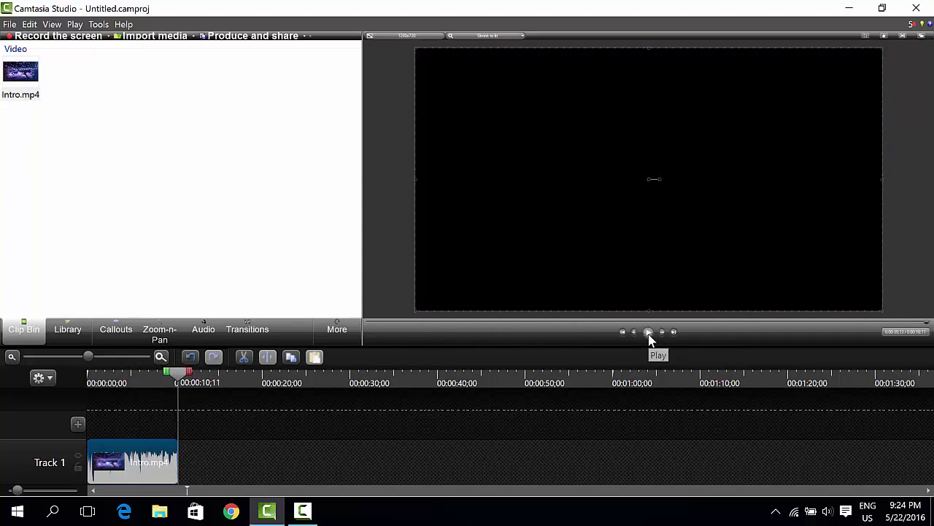
{"action": "left_click", "coordinate": [647, 332]}
{"action": "left_click_drag", "start_coordinate": [94, 378], "coordinate": [147, 376]}
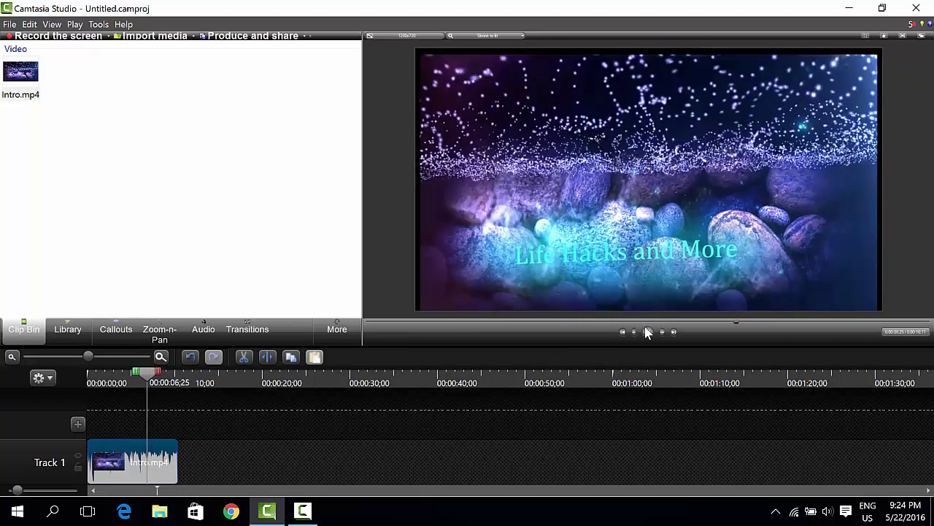
{"action": "left_click", "coordinate": [646, 332]}
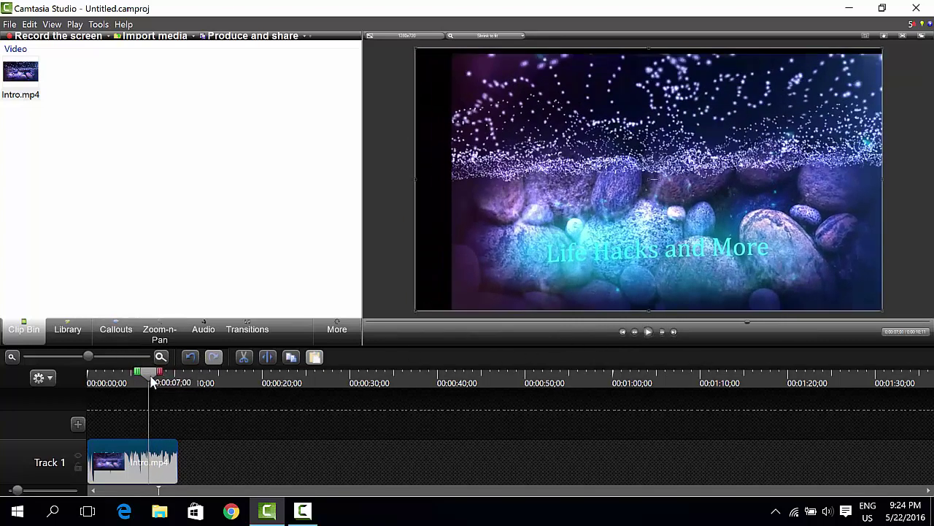
Magnify the timeline to maximum around 00:00:05 and replay the title animation
{"action": "left_click_drag", "start_coordinate": [152, 382], "coordinate": [142, 378]}
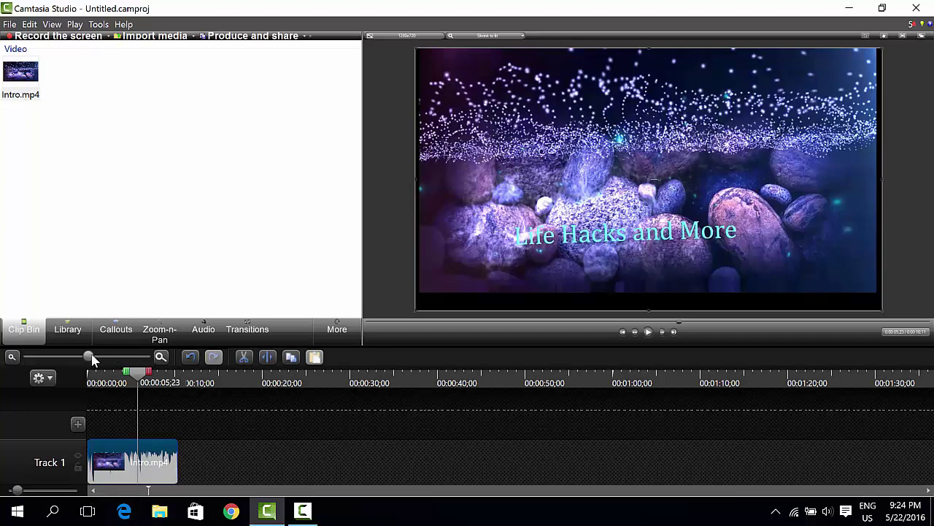
{"action": "left_click_drag", "start_coordinate": [91, 355], "coordinate": [164, 357]}
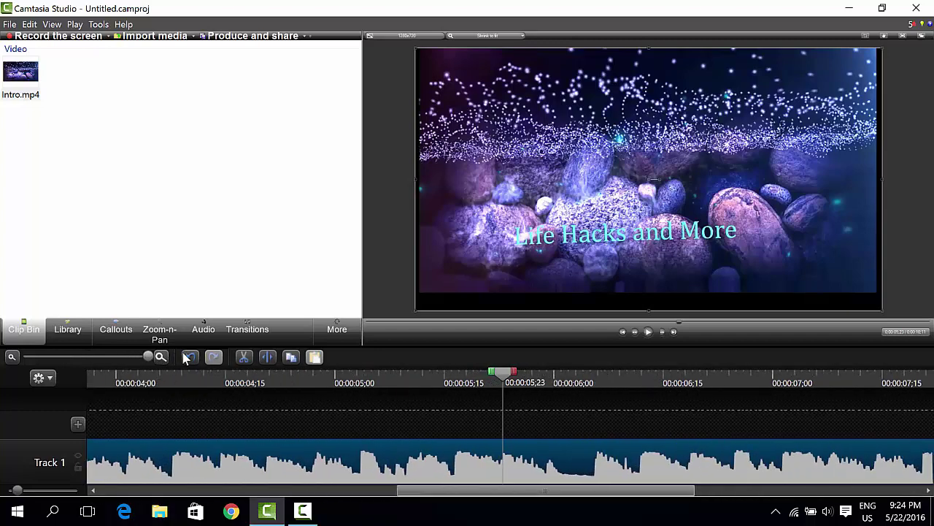
{"action": "left_click_drag", "start_coordinate": [509, 374], "coordinate": [321, 374]}
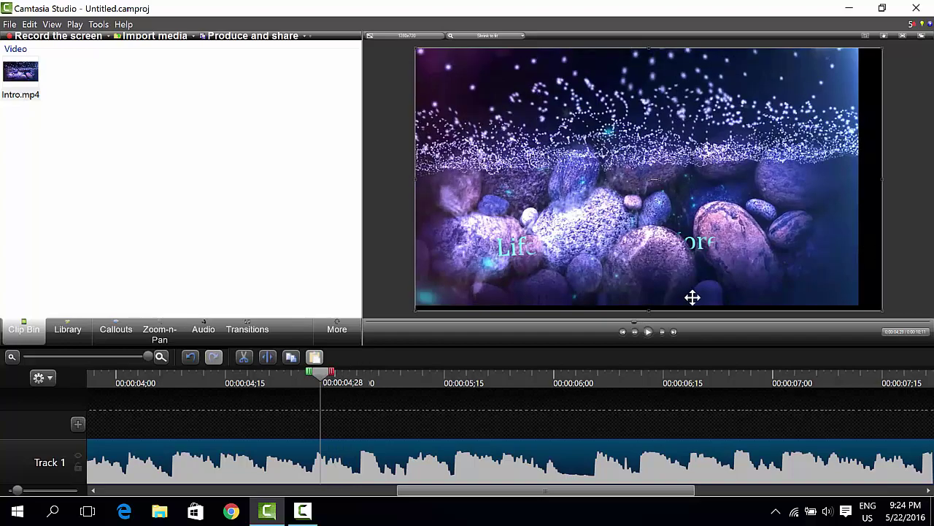
{"action": "left_click", "coordinate": [647, 333]}
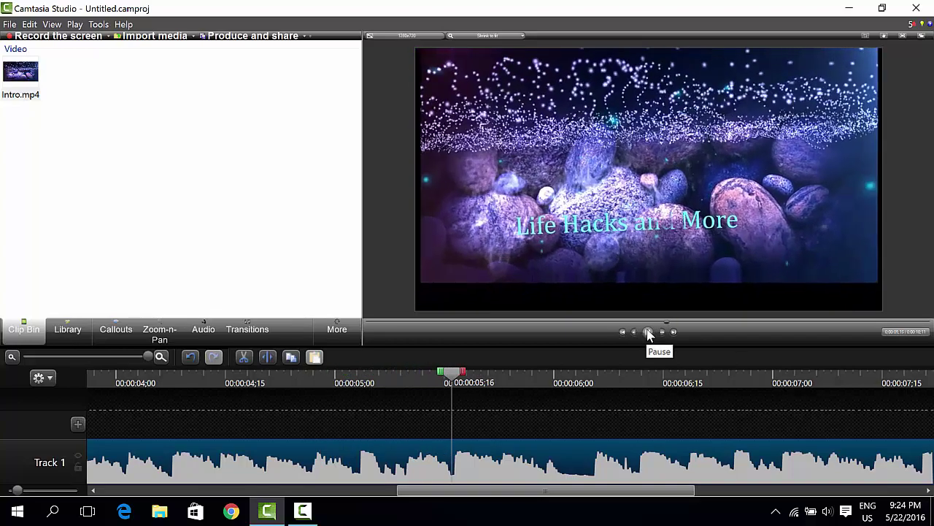
{"action": "left_click", "coordinate": [649, 331]}
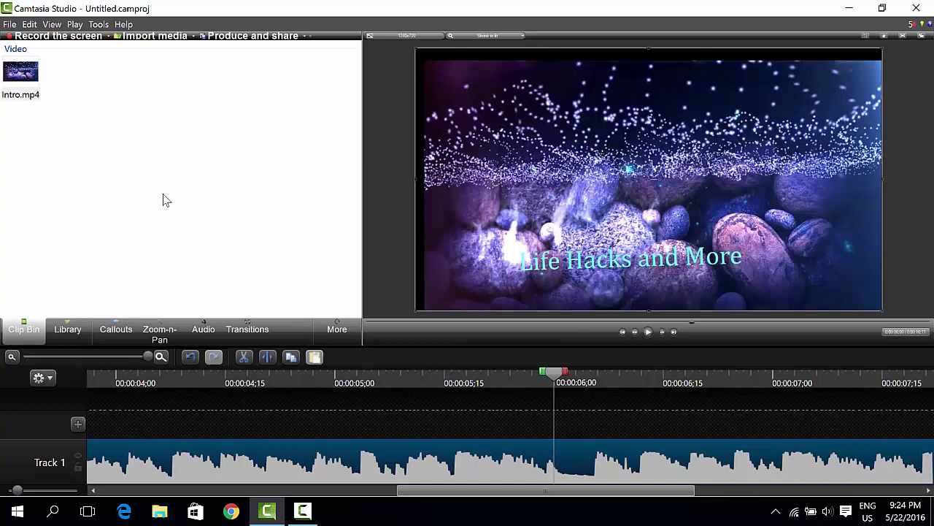
Zoom to 199% on the 'Life Hacks and More' title near 00:00:06, then Scale to fit back to 100%
{"action": "left_click", "coordinate": [169, 335]}
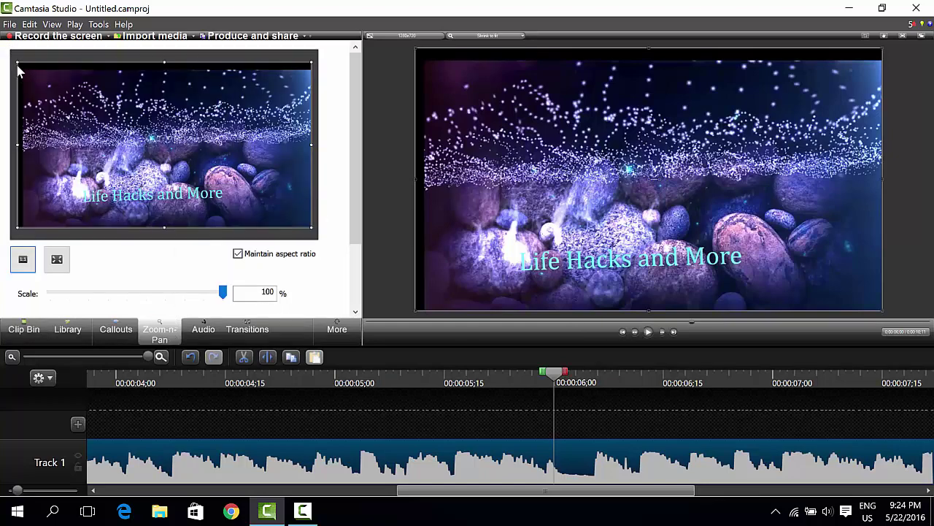
{"action": "left_click_drag", "start_coordinate": [16, 64], "coordinate": [204, 193]}
{"action": "left_click", "coordinate": [662, 332]}
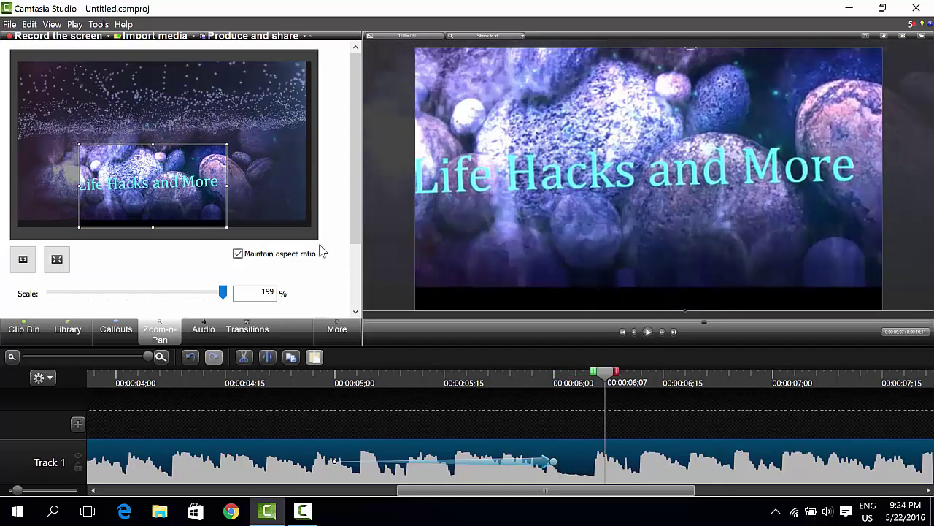
{"action": "left_click_drag", "start_coordinate": [201, 210], "coordinate": [191, 198]}
{"action": "left_click", "coordinate": [662, 332]}
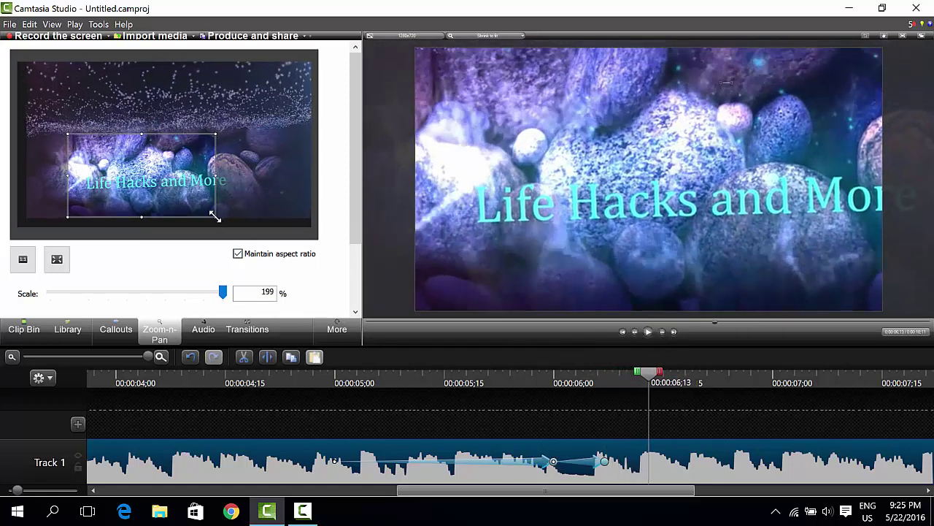
{"action": "left_click", "coordinate": [65, 264]}
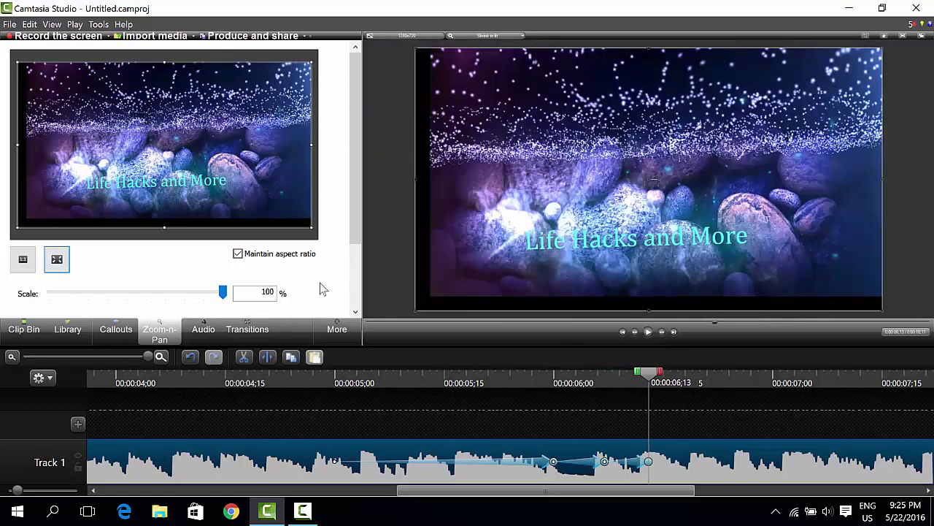
{"action": "left_click", "coordinate": [661, 333]}
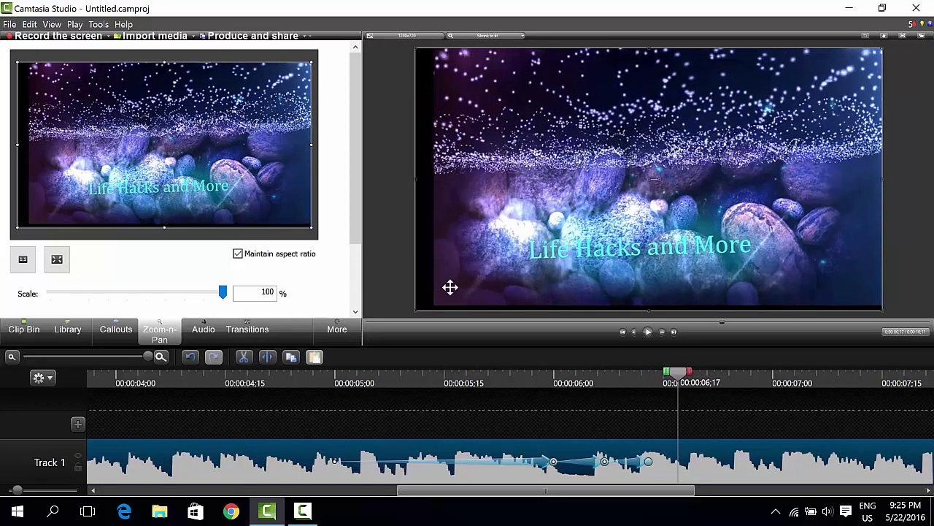
Zoom in closer on the title and nudge the framing while stepping forward a few frames
{"action": "left_click_drag", "start_coordinate": [310, 229], "coordinate": [213, 188]}
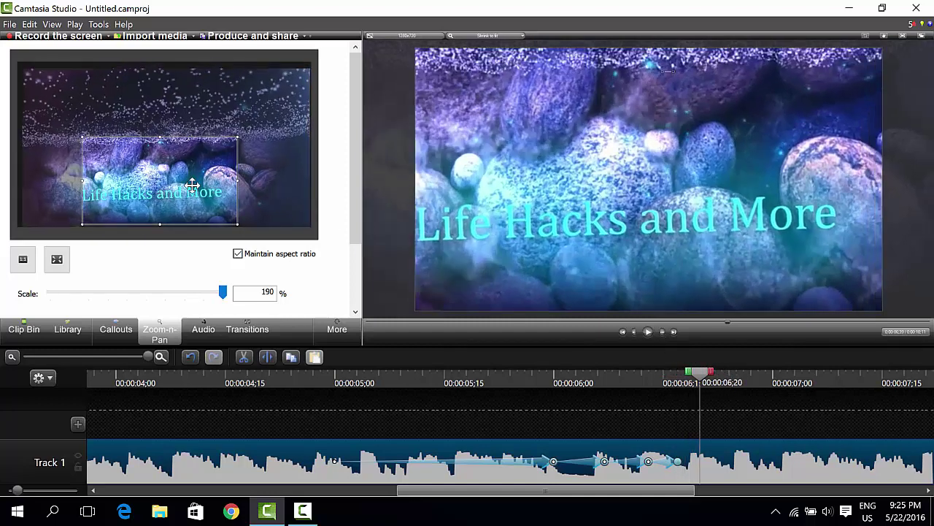
{"action": "left_click_drag", "start_coordinate": [192, 183], "coordinate": [180, 181]}
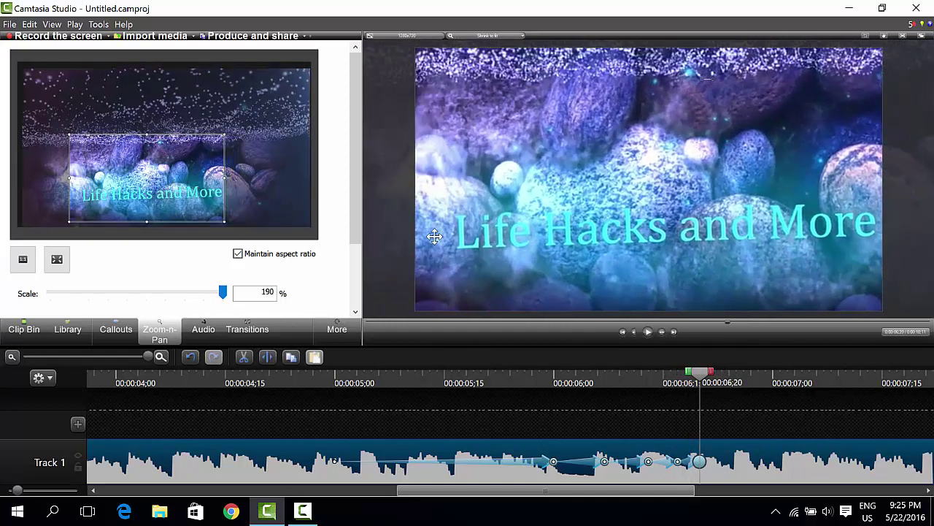
{"action": "left_click", "coordinate": [662, 332]}
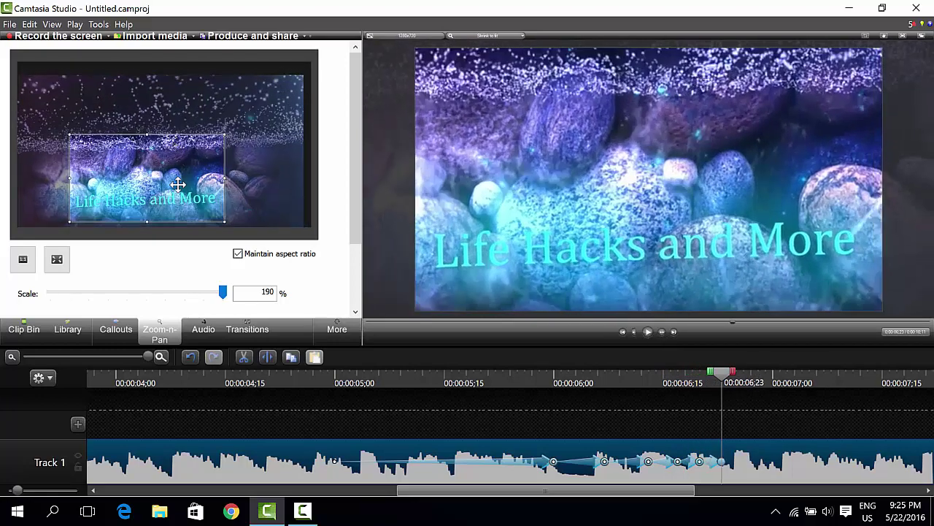
{"action": "left_click_drag", "start_coordinate": [179, 183], "coordinate": [178, 187]}
{"action": "left_click", "coordinate": [661, 332]}
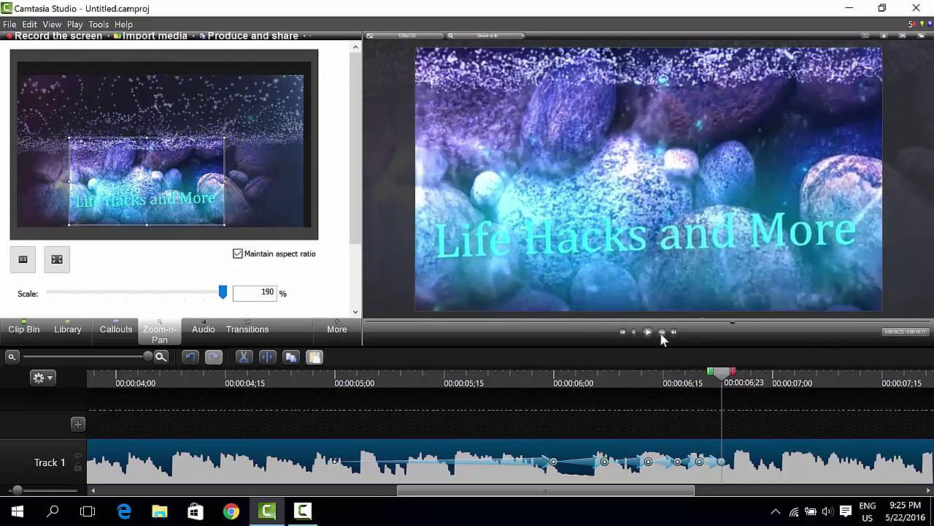
{"action": "left_click", "coordinate": [662, 332]}
{"action": "left_click", "coordinate": [663, 332]}
{"action": "left_click", "coordinate": [662, 332]}
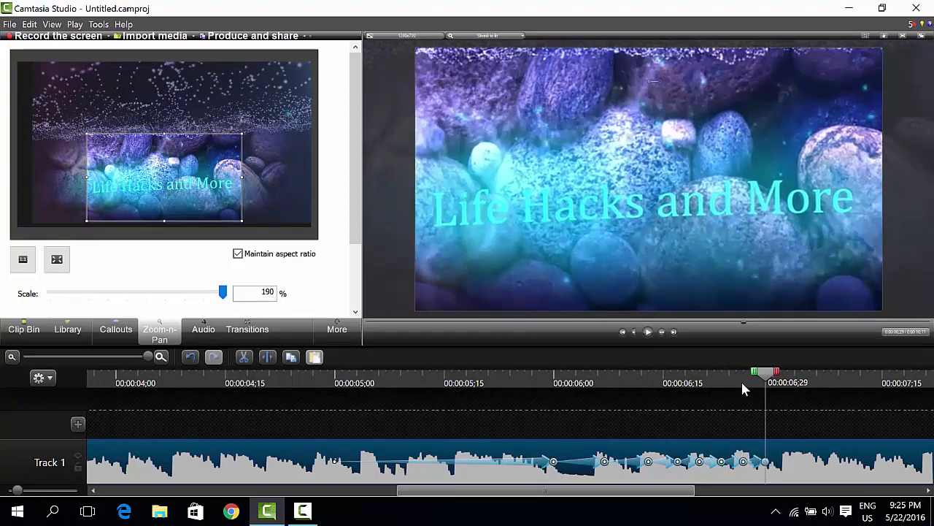
Delete an unwanted zoom keyframe and step back to review the earlier zoom
{"action": "right_click", "coordinate": [743, 461]}
{"action": "left_click", "coordinate": [558, 428]}
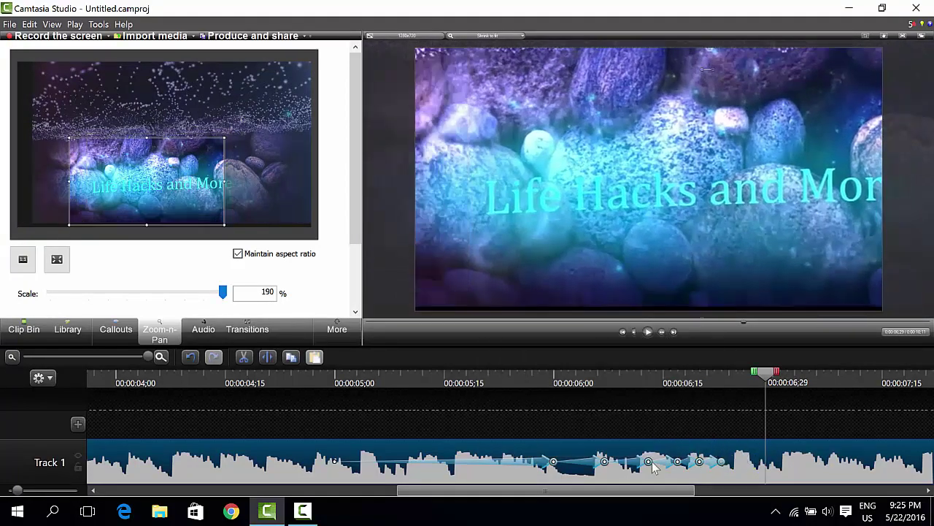
{"action": "left_click", "coordinate": [634, 376]}
{"action": "left_click", "coordinate": [648, 332]}
{"action": "left_click", "coordinate": [647, 332]}
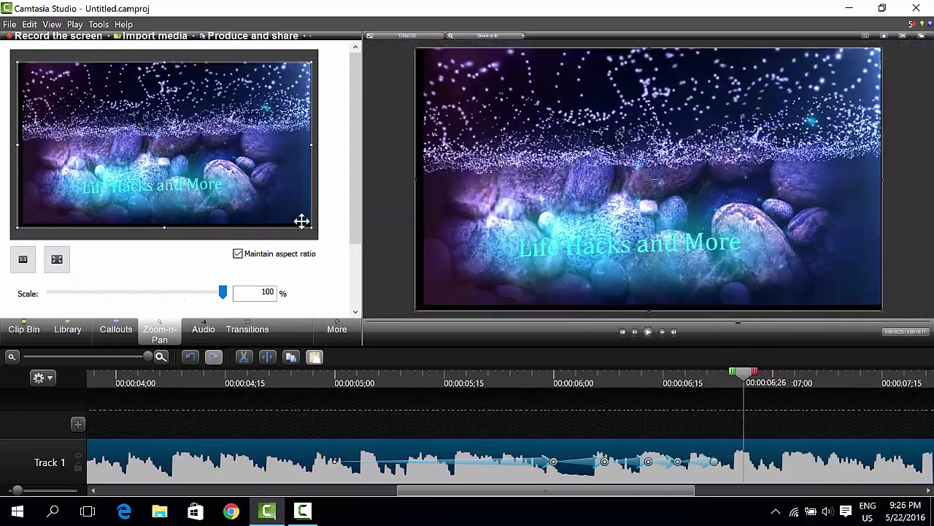
Select the last zoom animation and refit its zoom around the 'Life Hacks and More' title
{"action": "left_click_drag", "start_coordinate": [302, 219], "coordinate": [202, 202]}
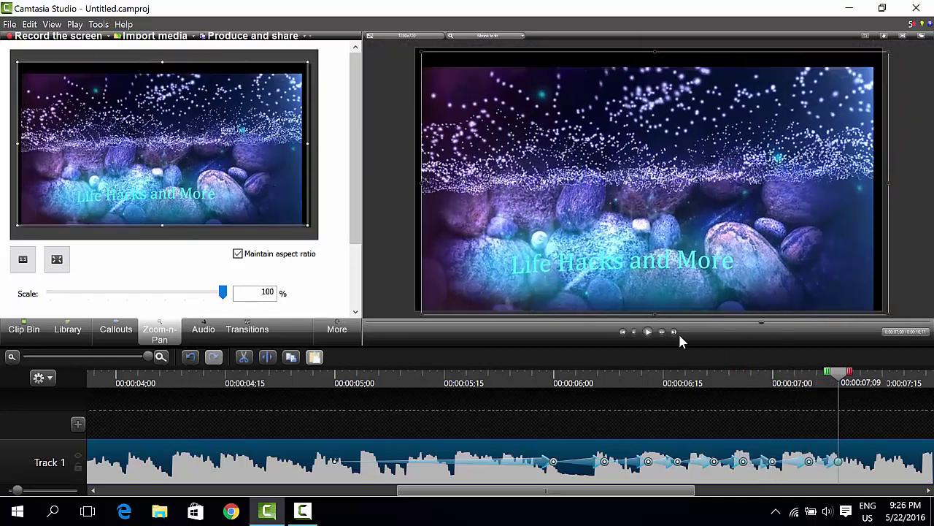
{"action": "left_click", "coordinate": [792, 464]}
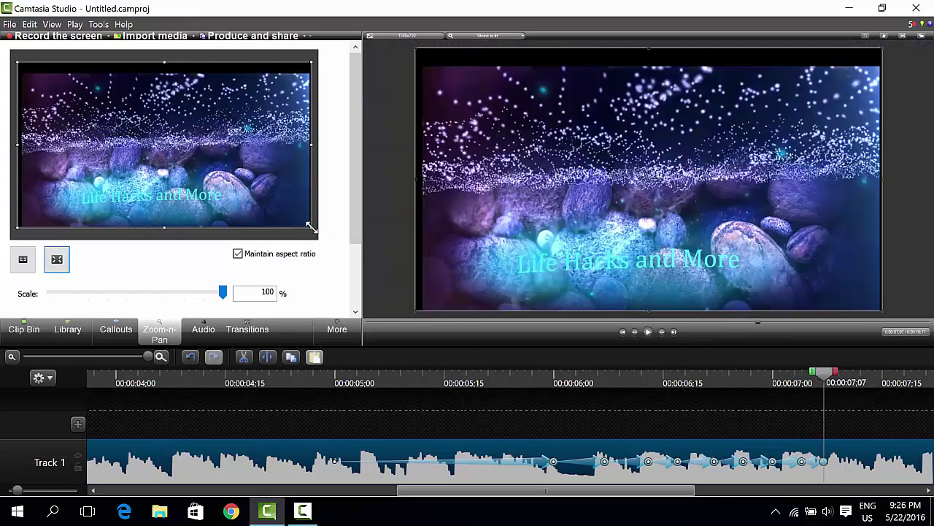
{"action": "left_click_drag", "start_coordinate": [312, 229], "coordinate": [146, 124]}
{"action": "left_click_drag", "start_coordinate": [80, 87], "coordinate": [152, 185]}
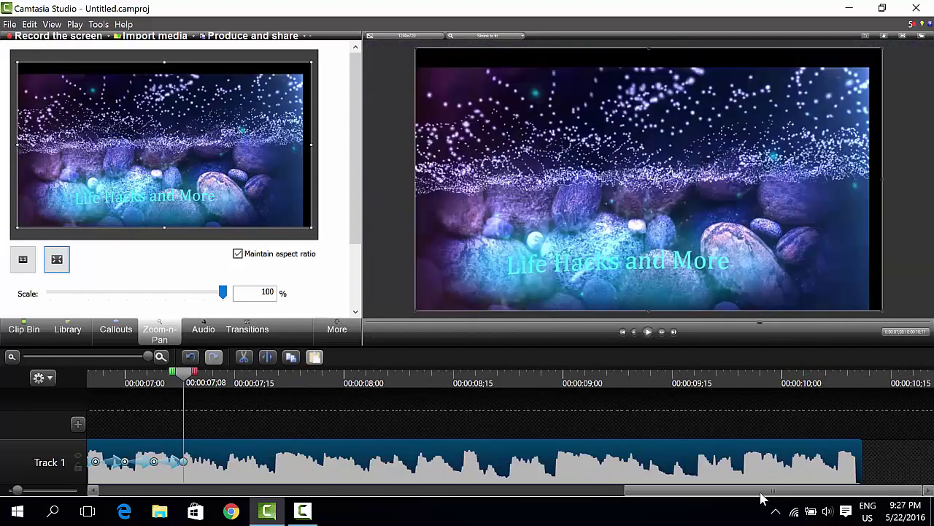
At 00:00:07;12, zoom tightly onto the word 'Life', then step forward a few frames
{"action": "left_click_drag", "start_coordinate": [759, 499], "coordinate": [615, 501]}
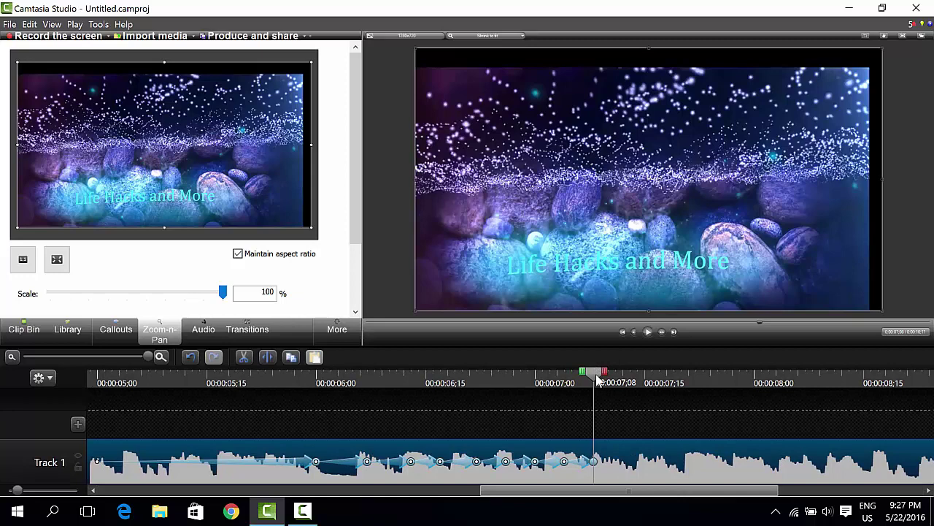
{"action": "left_click_drag", "start_coordinate": [603, 381], "coordinate": [630, 385]}
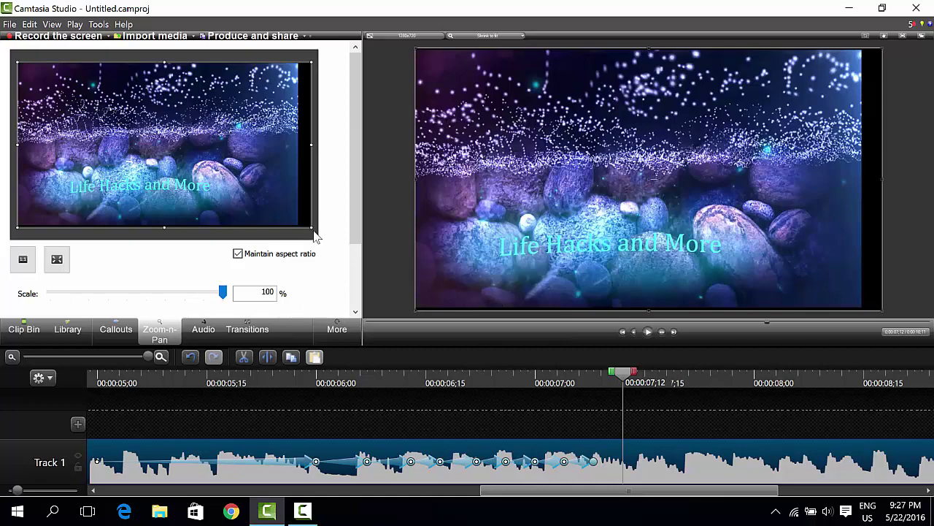
{"action": "left_click_drag", "start_coordinate": [310, 229], "coordinate": [93, 188]}
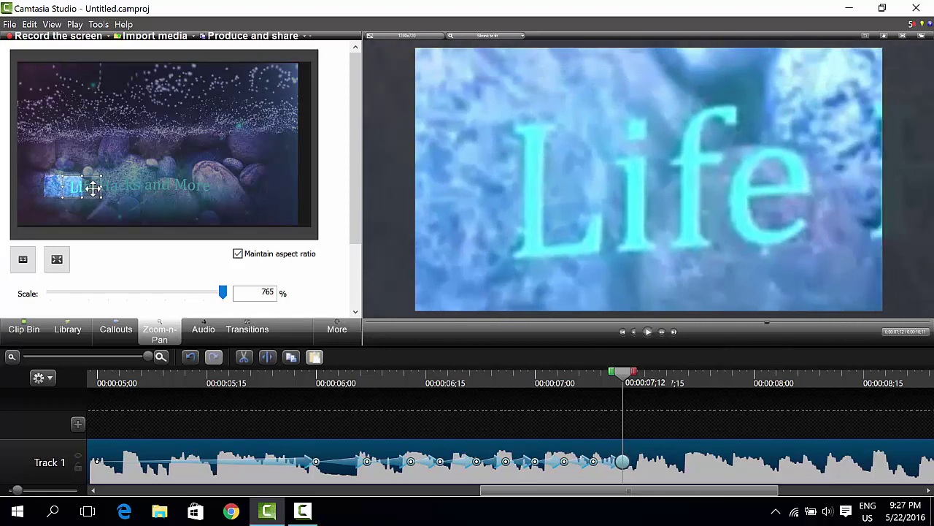
{"action": "left_click", "coordinate": [663, 332]}
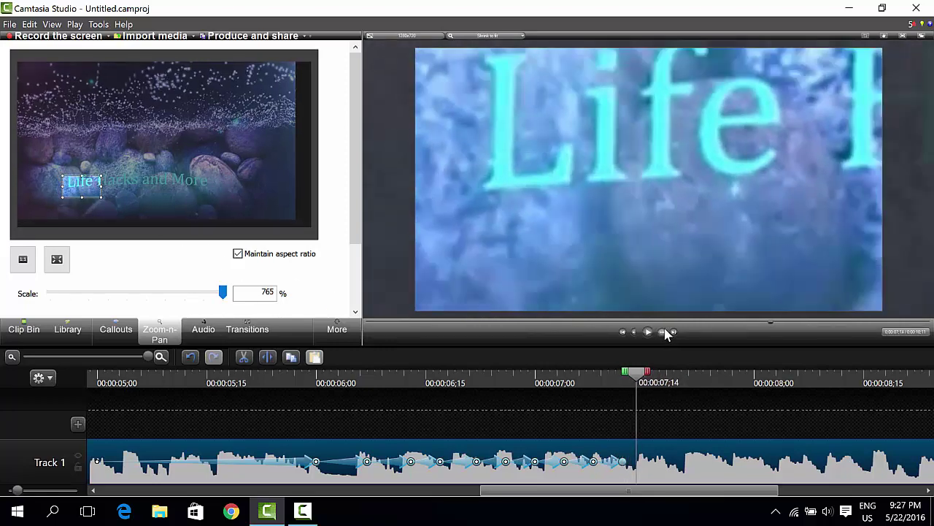
{"action": "left_click", "coordinate": [663, 332]}
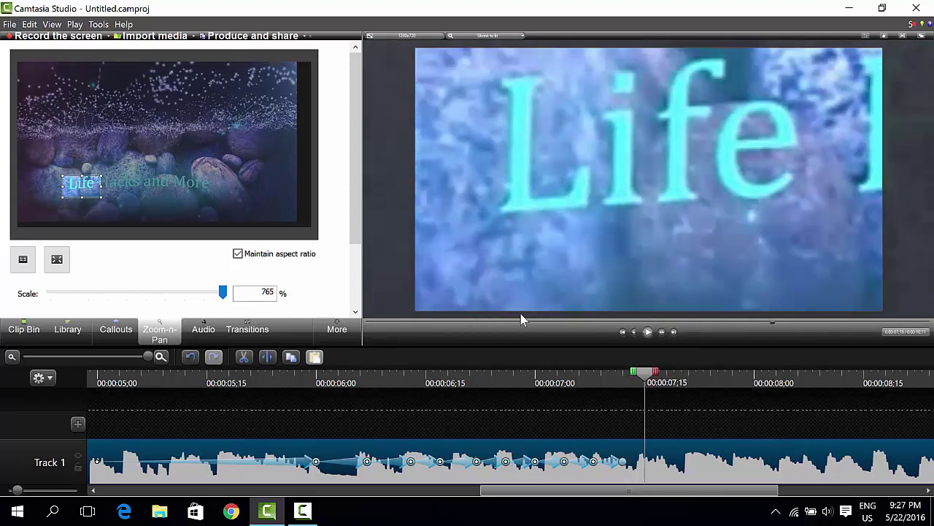
{"action": "left_click", "coordinate": [670, 333]}
{"action": "left_click", "coordinate": [670, 332]}
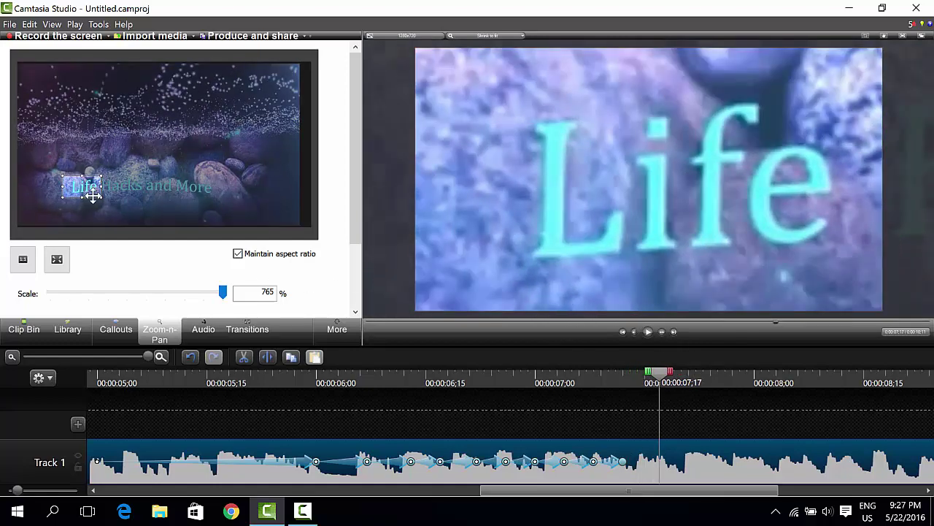
Pan the zoom across 'Hacks', 'and', then 'More' at 788%, stepping frames between words
{"action": "left_click_drag", "start_coordinate": [93, 195], "coordinate": [144, 187]}
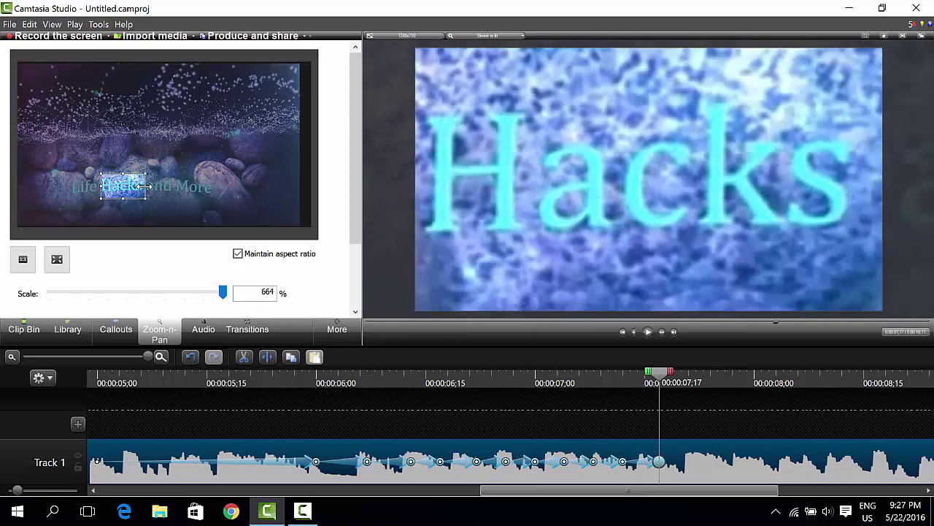
{"action": "left_click", "coordinate": [663, 331]}
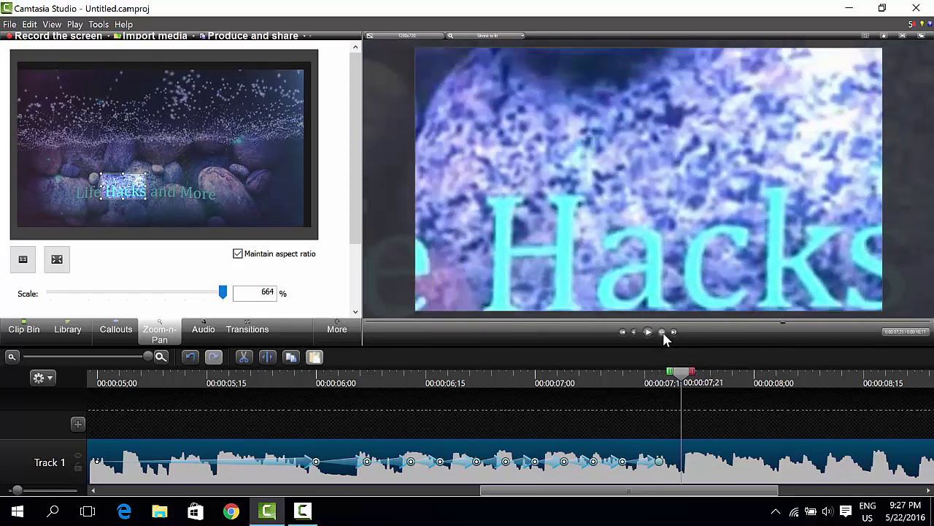
{"action": "left_click", "coordinate": [663, 333]}
{"action": "left_click_drag", "start_coordinate": [133, 196], "coordinate": [167, 197]}
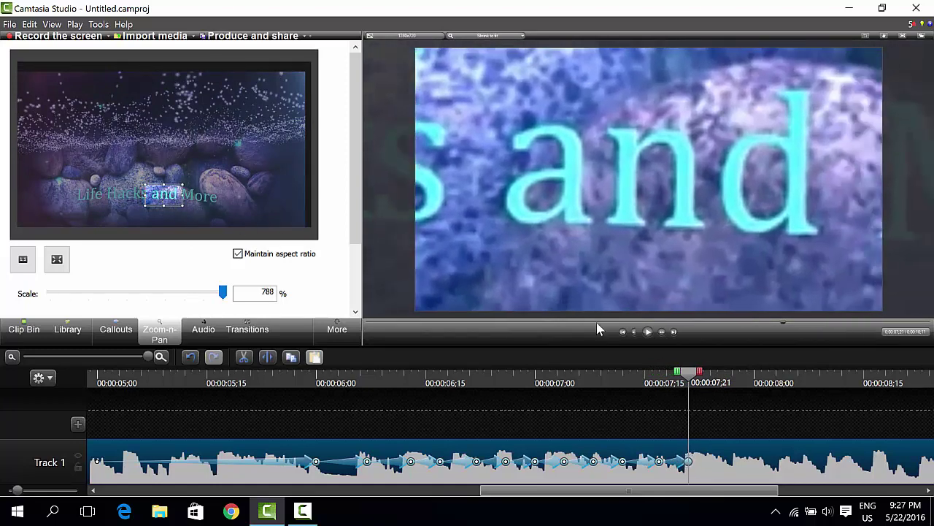
{"action": "left_click", "coordinate": [663, 332]}
{"action": "left_click", "coordinate": [662, 332]}
{"action": "left_click", "coordinate": [662, 332]}
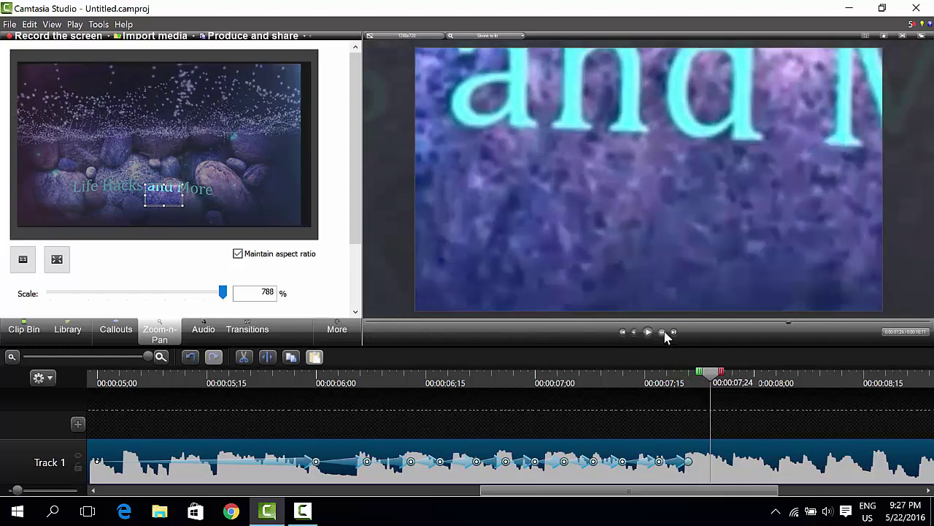
{"action": "left_click", "coordinate": [665, 333]}
{"action": "left_click_drag", "start_coordinate": [168, 195], "coordinate": [199, 187]}
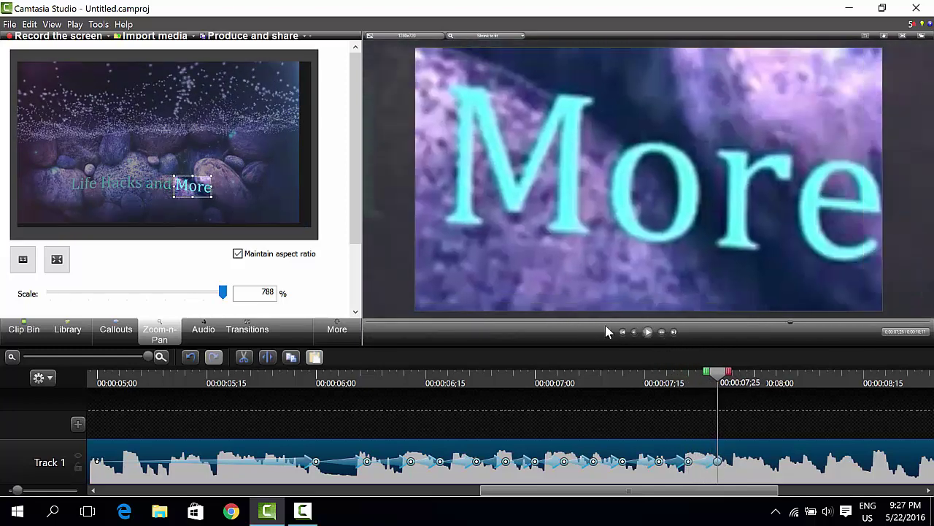
{"action": "left_click", "coordinate": [662, 333]}
{"action": "left_click", "coordinate": [662, 332]}
{"action": "left_click", "coordinate": [662, 332]}
{"action": "left_click", "coordinate": [663, 332]}
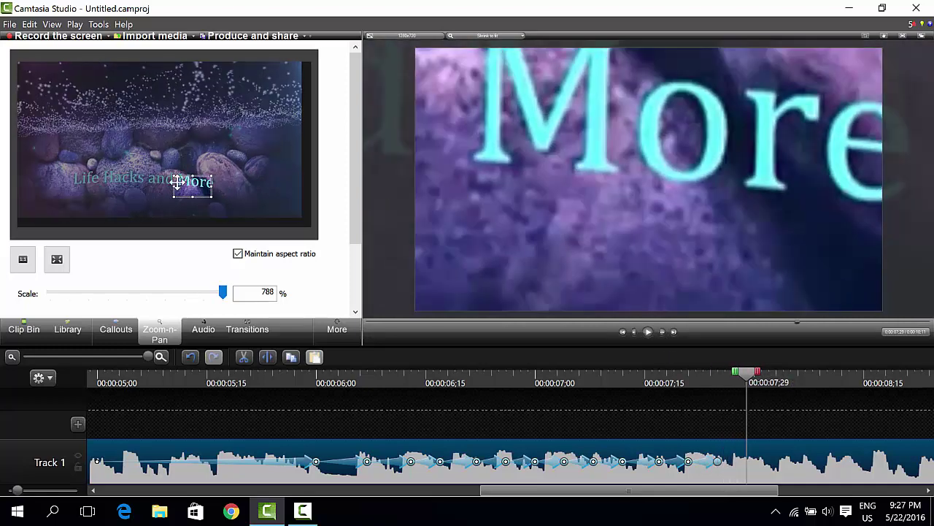
Widen the zoom to the whole title at 205%, then scale back to 100% at 00:00:08;03
{"action": "left_click_drag", "start_coordinate": [173, 176], "coordinate": [66, 117]}
{"action": "left_click_drag", "start_coordinate": [140, 164], "coordinate": [149, 175]}
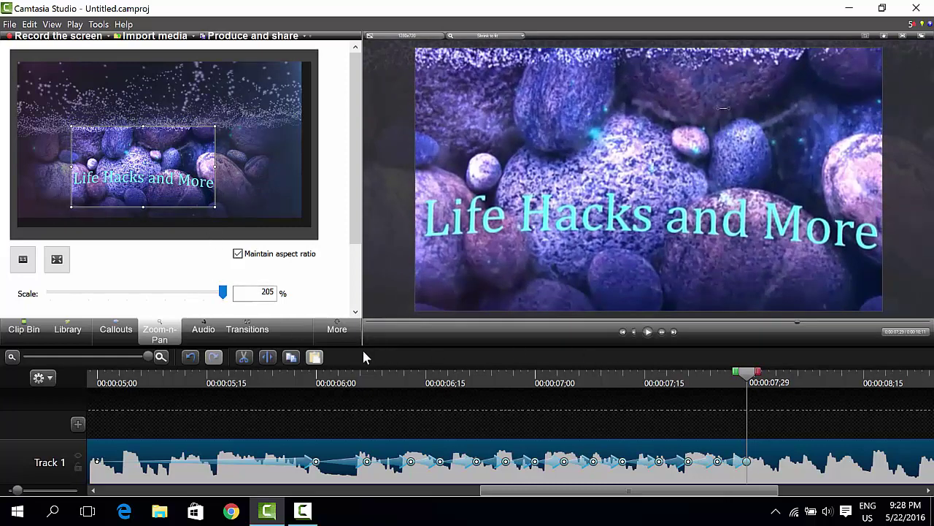
{"action": "left_click", "coordinate": [648, 331]}
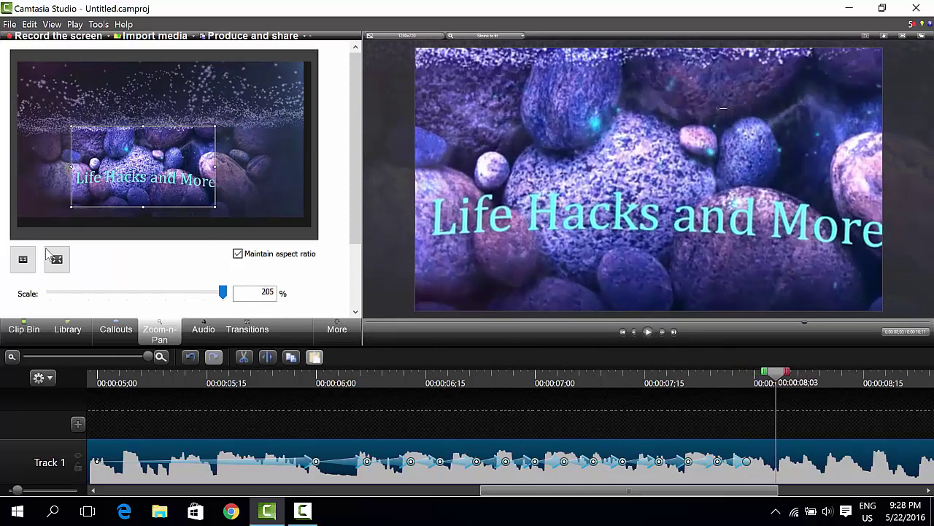
{"action": "left_click", "coordinate": [56, 259]}
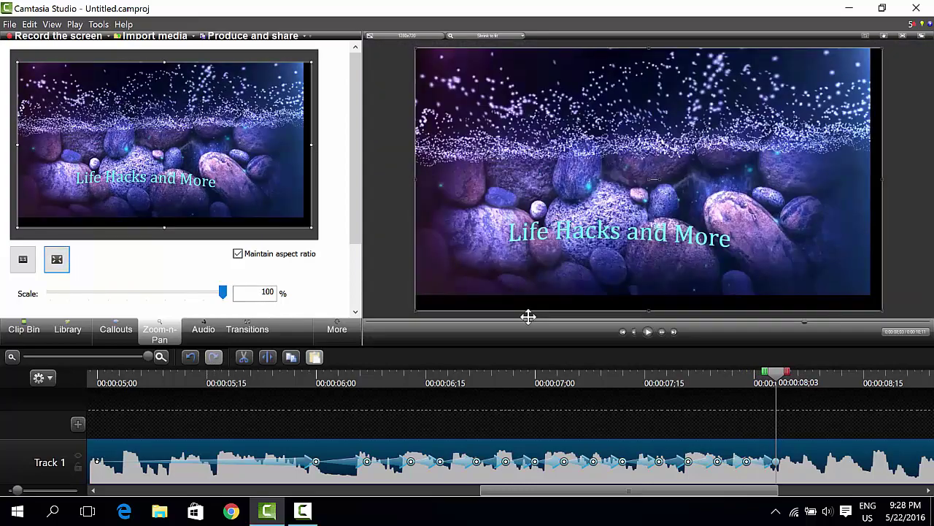
Return the playhead to the start and play the whole intro to review the zooms
{"action": "left_click_drag", "start_coordinate": [776, 382], "coordinate": [37, 385]}
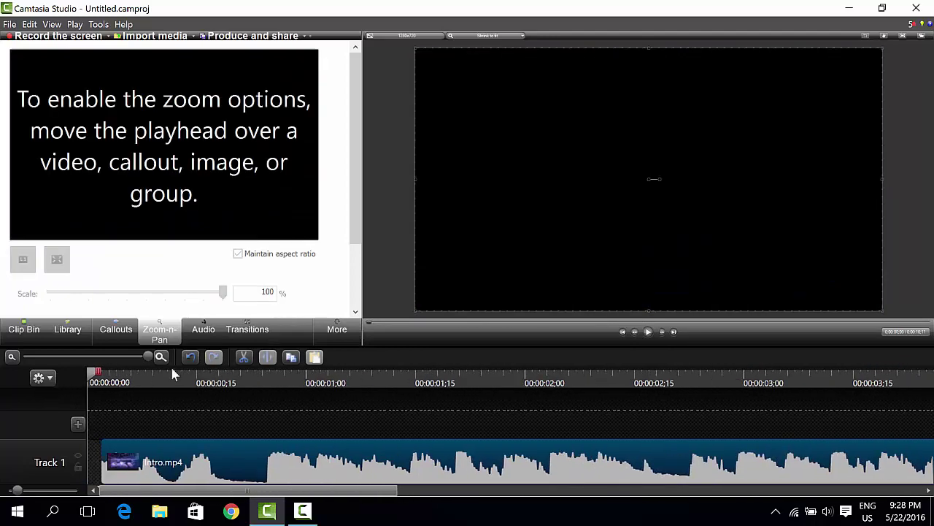
{"action": "left_click", "coordinate": [647, 332]}
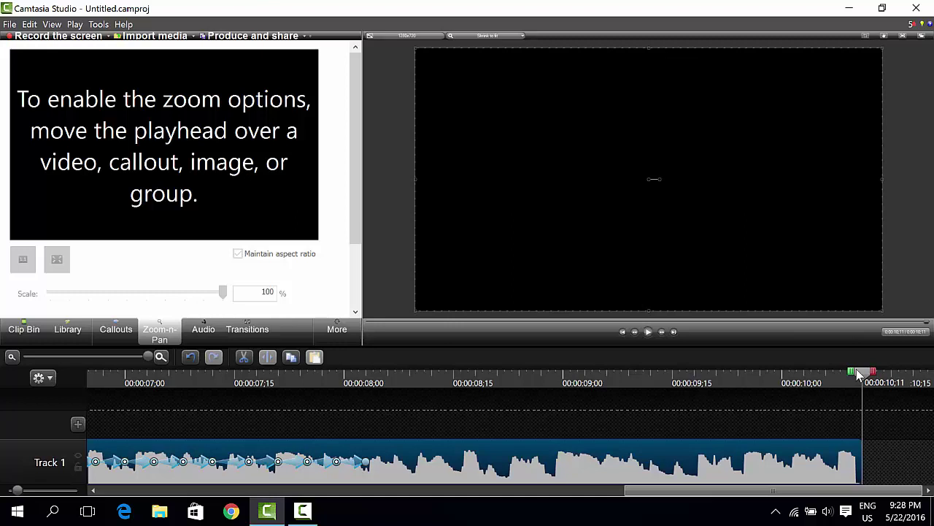
Move the playhead back to about 00:00:07;18, where the 757% zoom applies
{"action": "left_click_drag", "start_coordinate": [859, 373], "coordinate": [272, 424]}
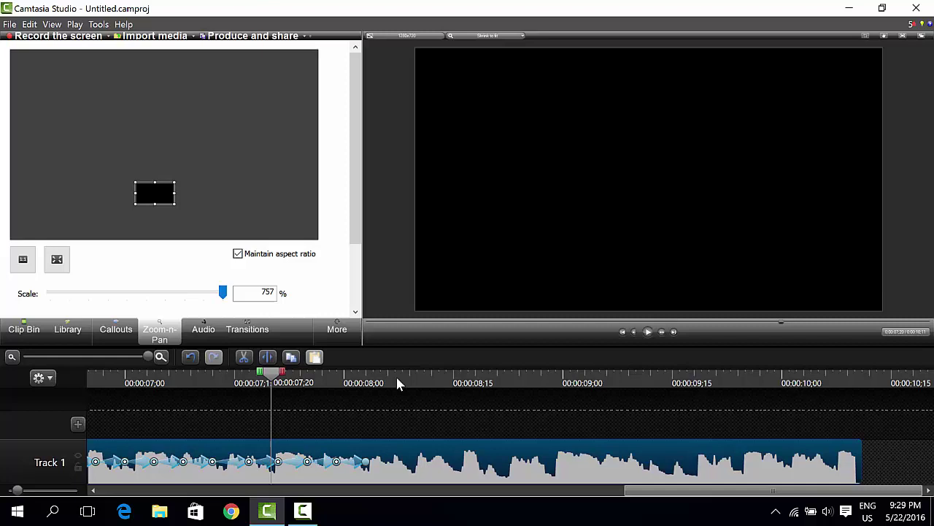
Switch to Camtasia Recorder from the taskbar to stop the recording
{"action": "left_click", "coordinate": [302, 510]}
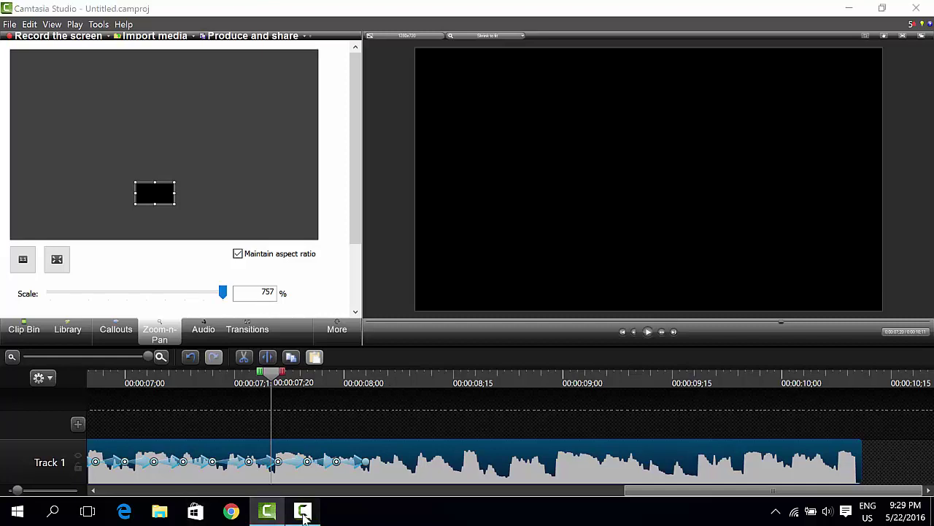